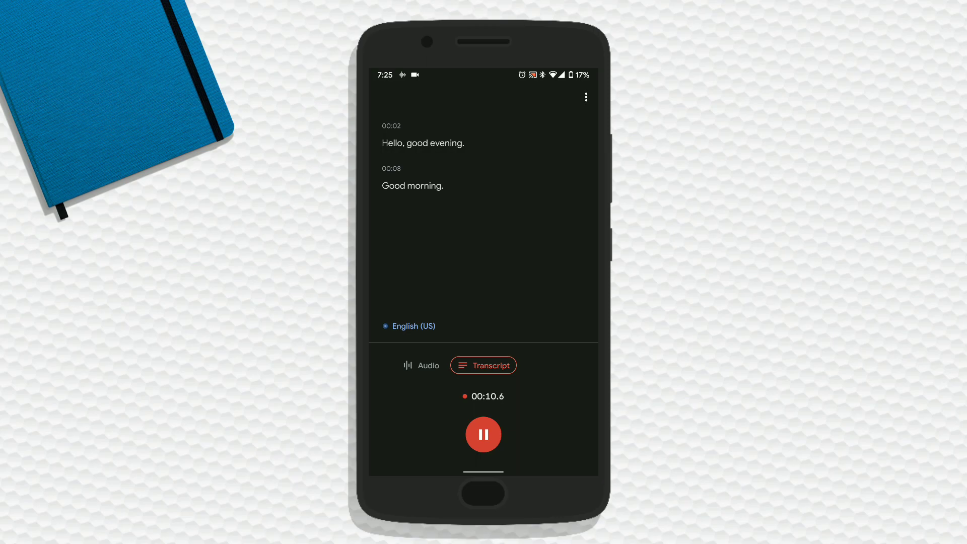
Step: Pause the 10-second transcribed recording and save it to the Recorder list
click(483, 433)
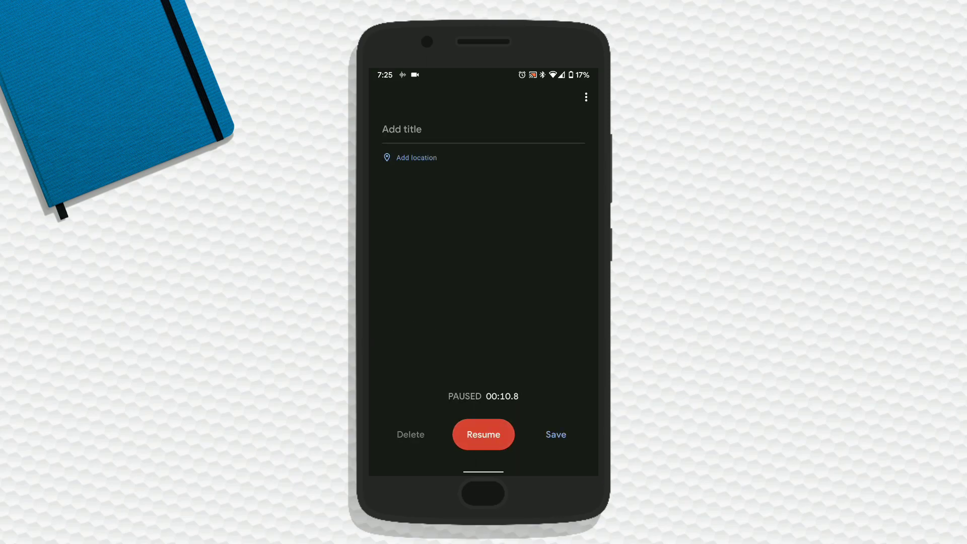
click(554, 434)
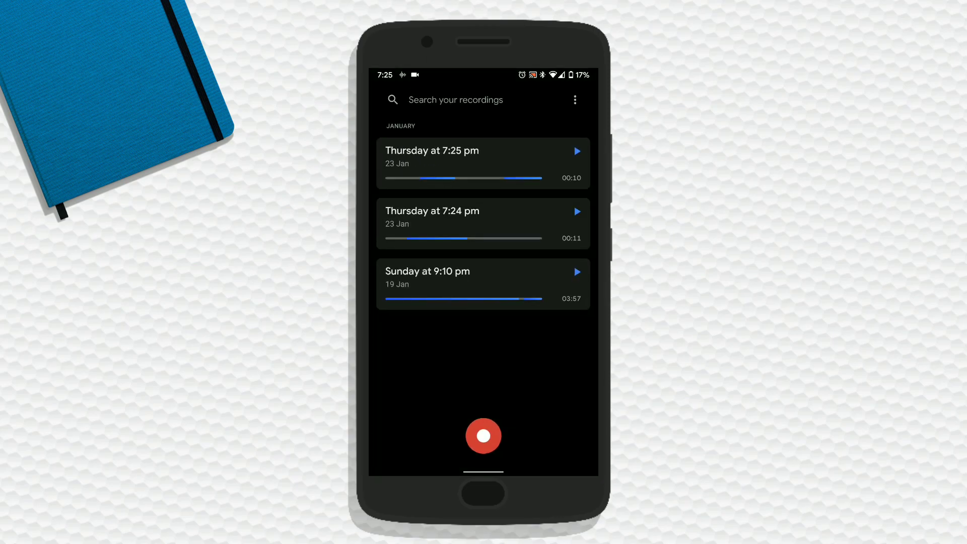
Step: Go home from Recorder, close the app list, and browse recent app cards before returning home
drag(484, 473, 484, 340)
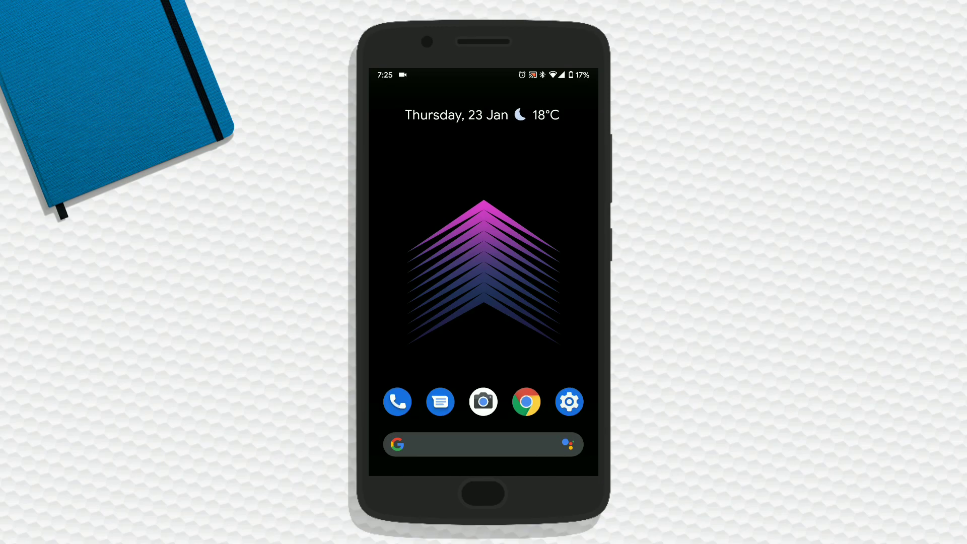
drag(484, 423, 483, 189)
scroll(483, 303, down, 10)
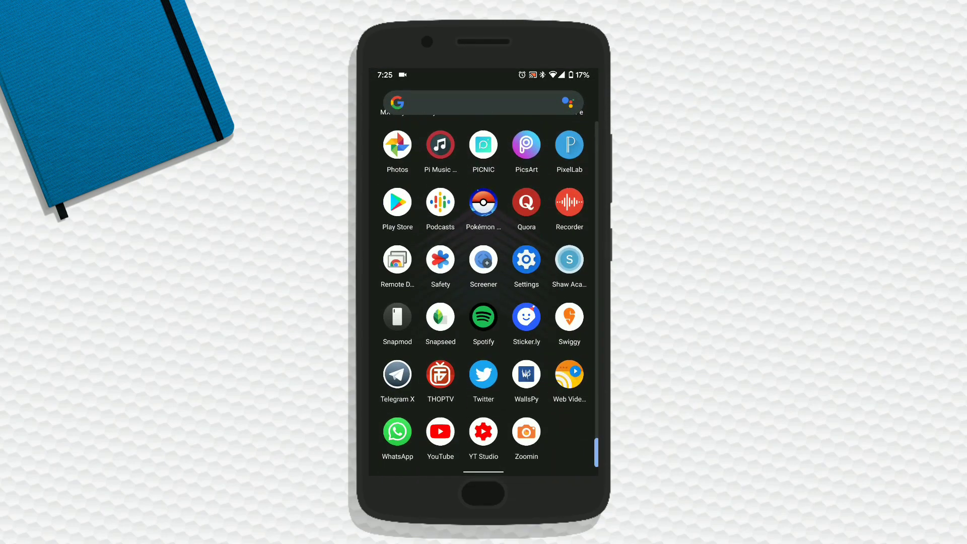
drag(484, 189, 484, 453)
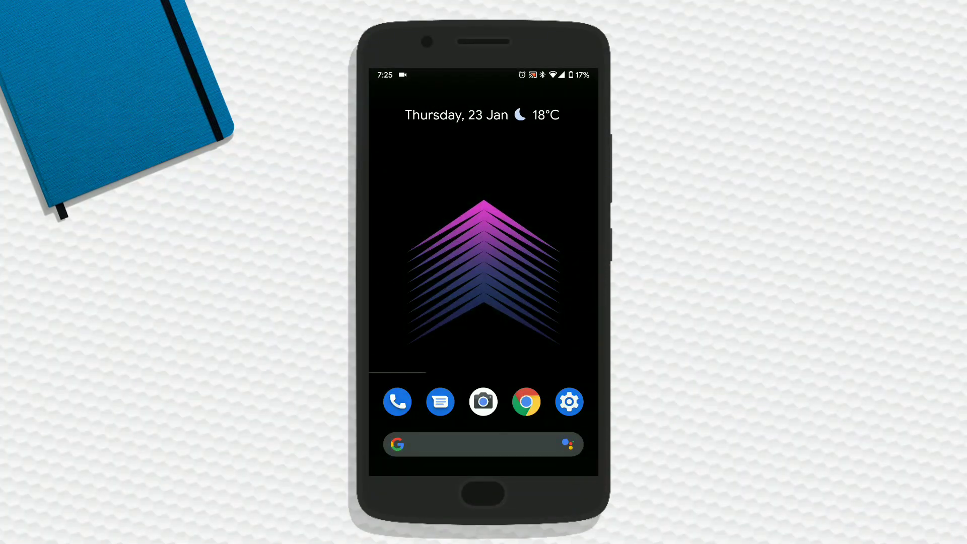
drag(484, 472, 483, 340)
drag(422, 227, 575, 227)
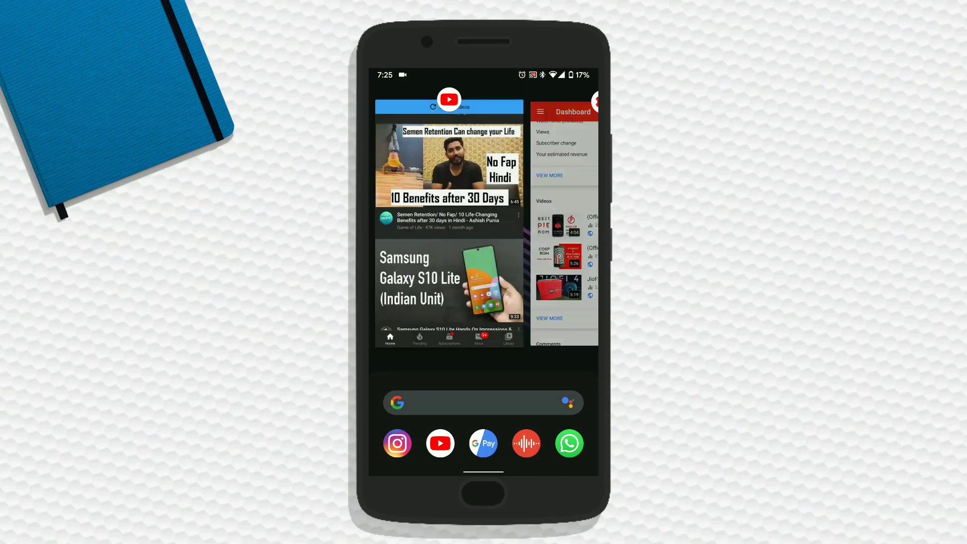
drag(424, 226, 574, 226)
drag(423, 227, 574, 227)
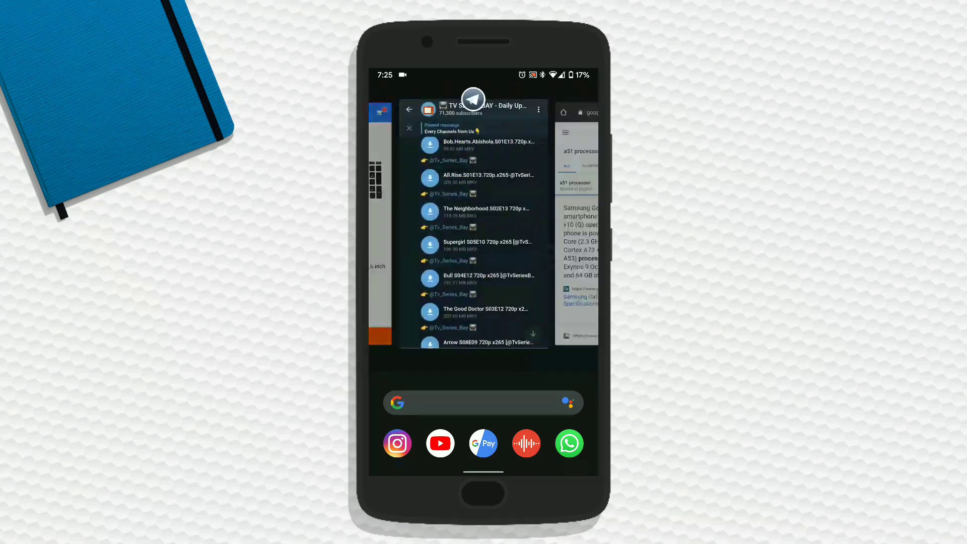
drag(423, 227, 574, 227)
mouse_move(483, 423)
mouse_down()
mouse_move(483, 189)
mouse_move(484, 423)
mouse_up()
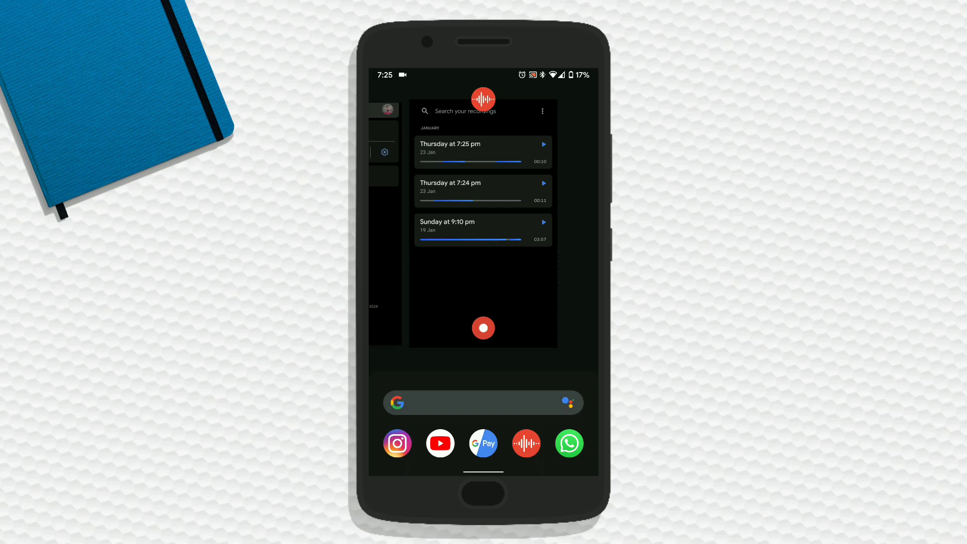
click(483, 370)
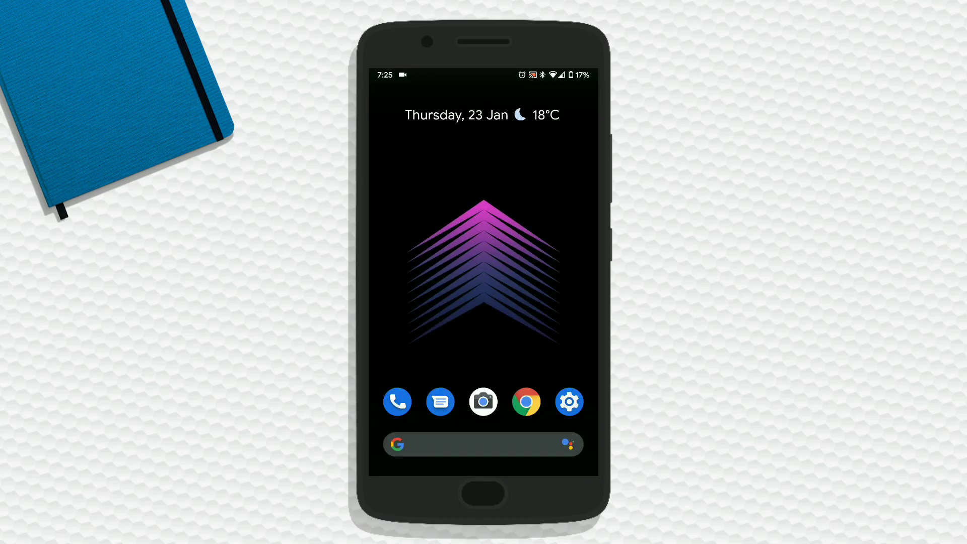
Step: Turn on Enable grid options in Home settings, view the developer flags, then return home
key(F12)
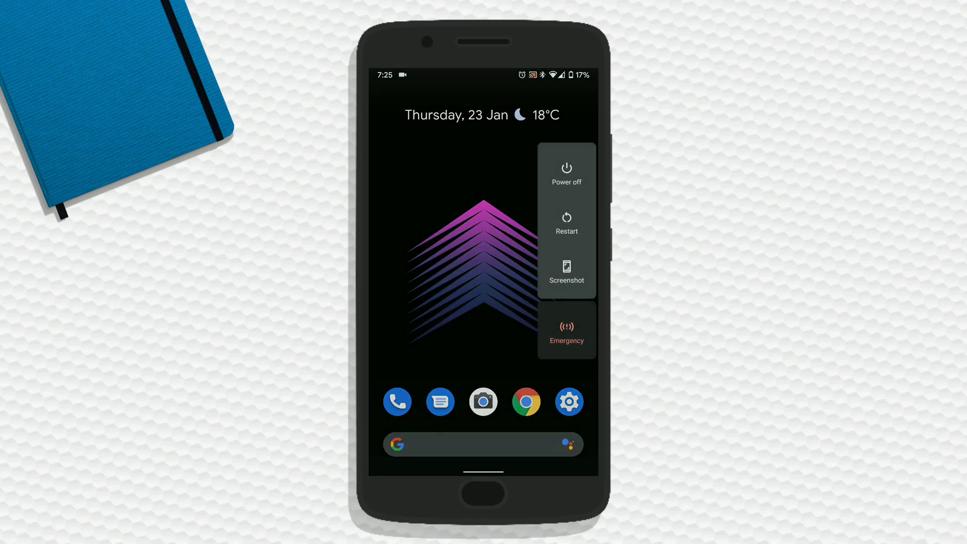
key(Escape)
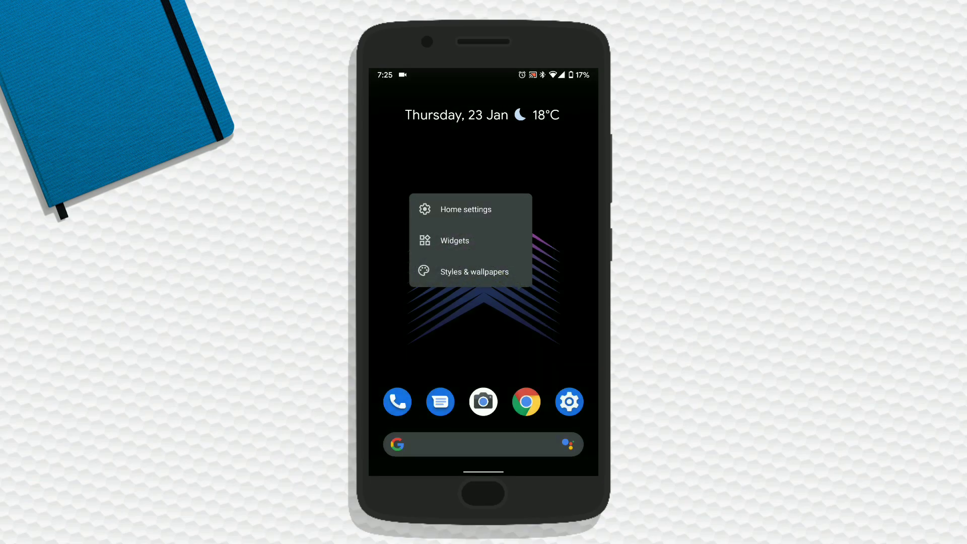
click(465, 209)
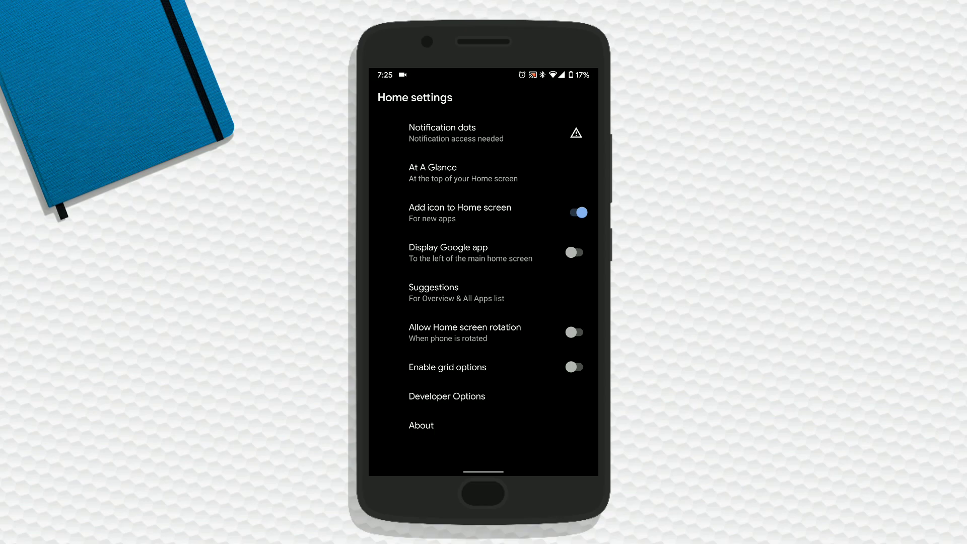
click(574, 368)
click(446, 396)
scroll(484, 302, down, 2)
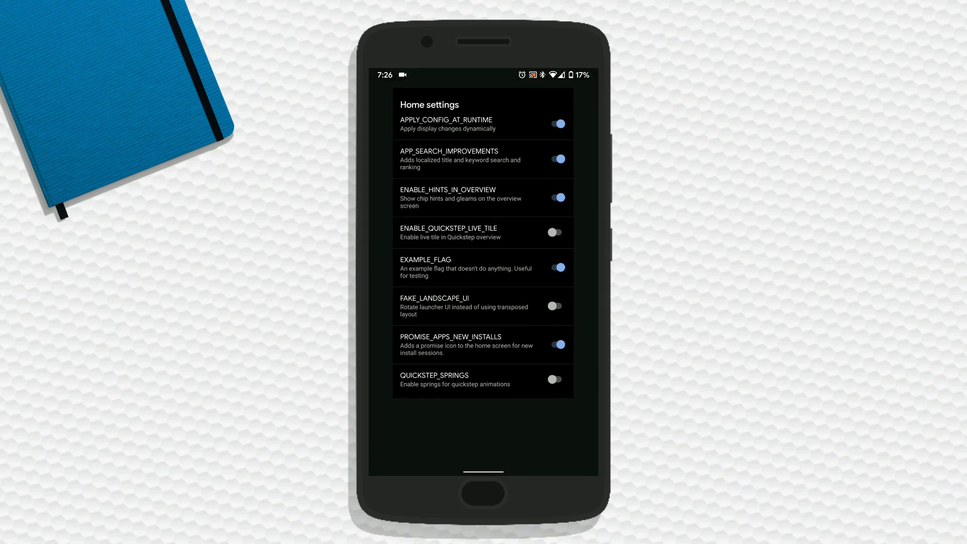
drag(370, 249, 454, 249)
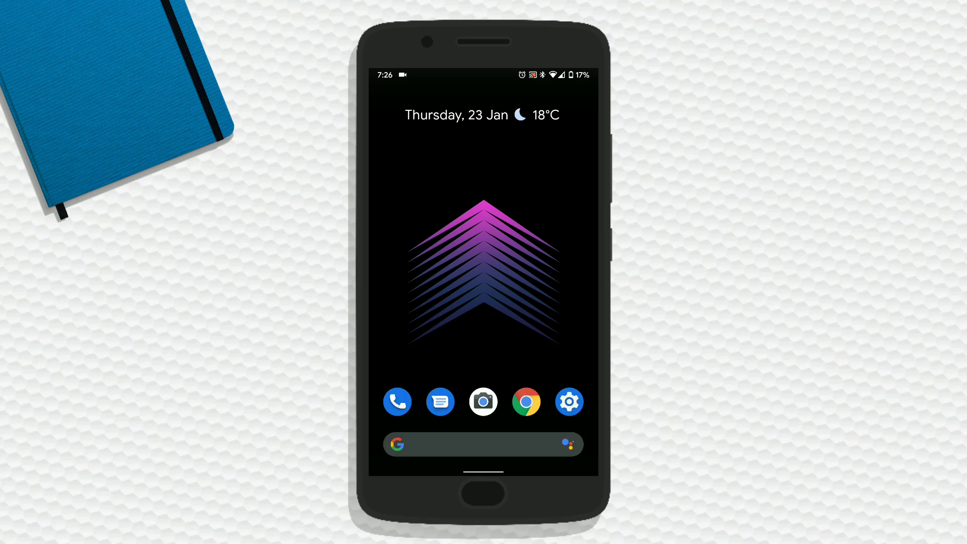
Step: Glance at the home screen options, notifications and the app list, closing each
click(484, 256)
click(484, 340)
drag(483, 76, 484, 302)
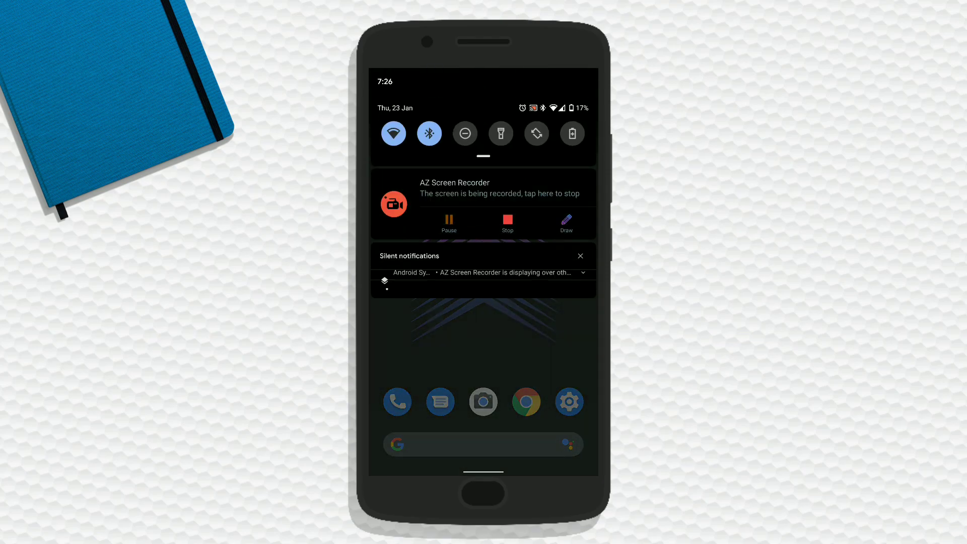
drag(483, 378, 484, 114)
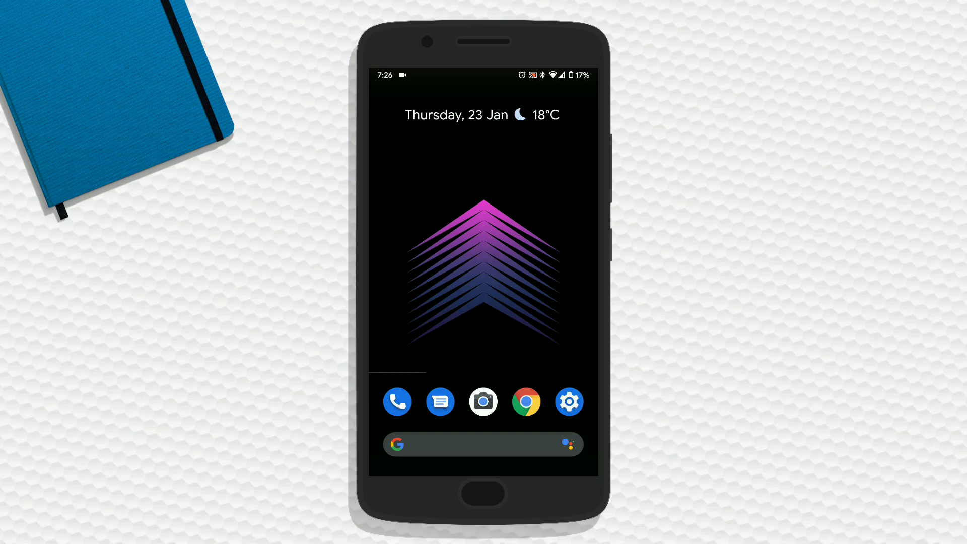
drag(483, 423, 483, 188)
mouse_move(484, 227)
mouse_down()
mouse_move(484, 416)
mouse_move(484, 151)
mouse_up()
mouse_move(484, 377)
mouse_down()
mouse_move(484, 189)
mouse_move(484, 416)
mouse_up()
drag(483, 227, 484, 454)
Step: Expand Quick Settings, view the second toggle page, and open Settings from the gear icon
drag(484, 76, 484, 302)
drag(484, 188, 483, 415)
mouse_move(560, 249)
mouse_down()
mouse_move(407, 249)
mouse_move(559, 249)
mouse_up()
click(583, 376)
mouse_move(484, 416)
mouse_down()
mouse_move(484, 151)
mouse_move(483, 453)
mouse_up()
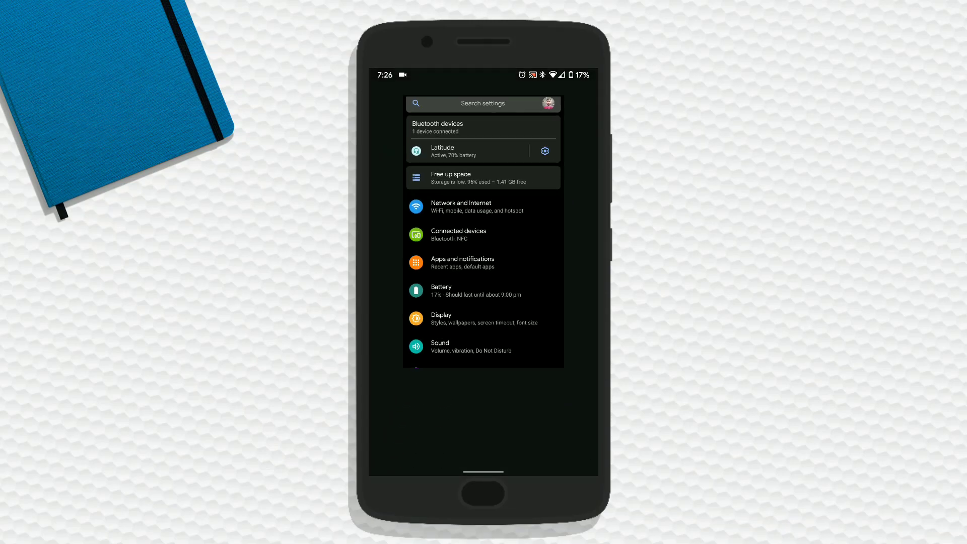
Step: Reopen Settings, scroll through its category list, then swipe back to the home screen
key(Home)
click(567, 399)
drag(483, 415, 484, 114)
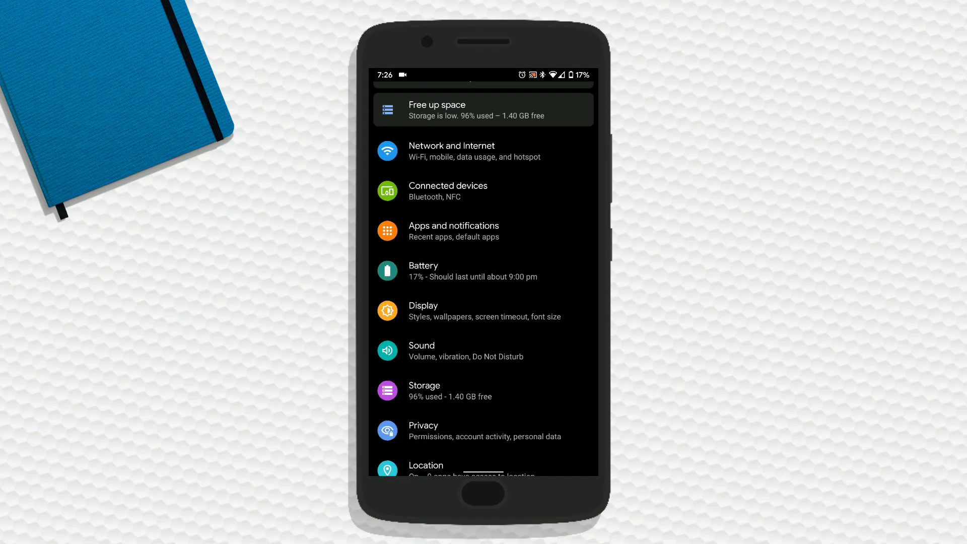
drag(484, 415, 484, 227)
drag(484, 415, 483, 264)
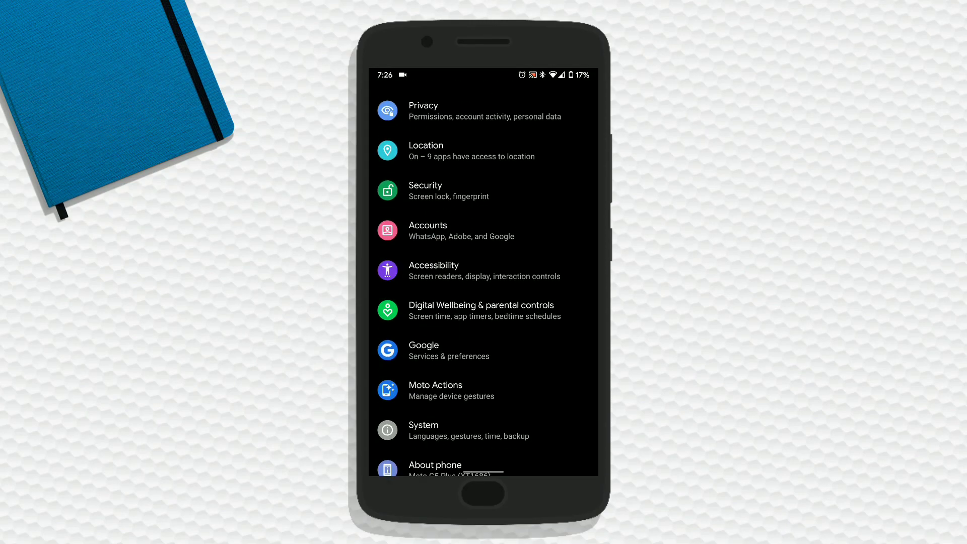
drag(484, 189, 484, 453)
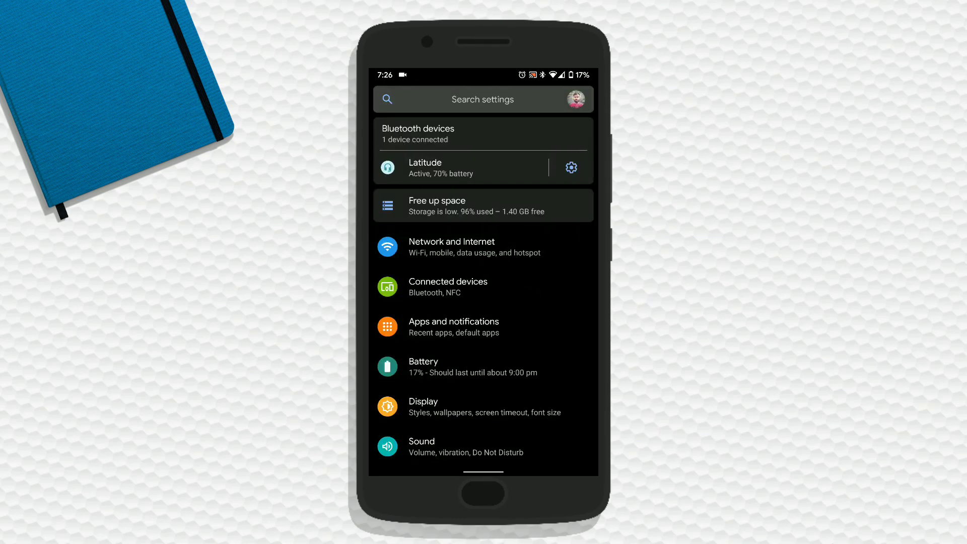
drag(483, 415, 483, 151)
drag(484, 378, 483, 302)
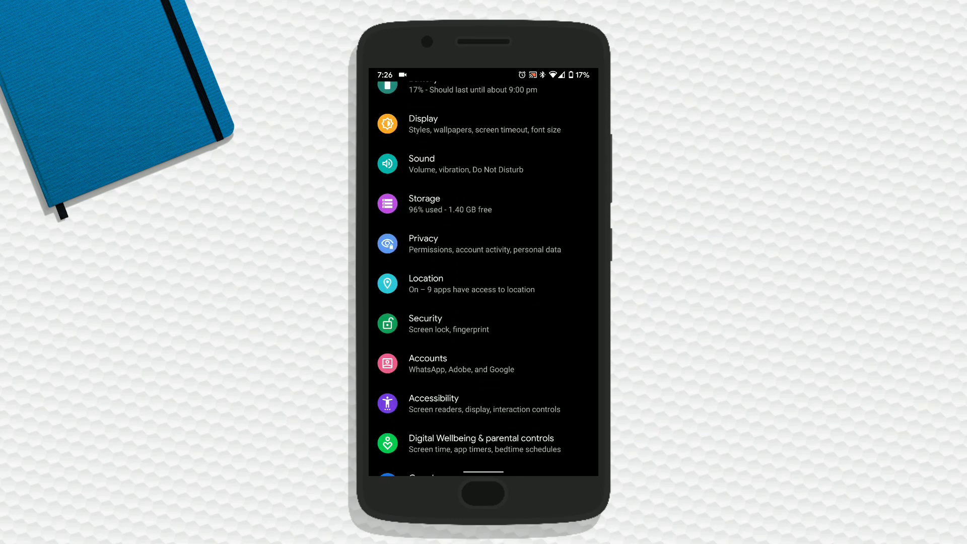
mouse_move(484, 415)
mouse_down()
mouse_move(483, 189)
mouse_move(484, 453)
mouse_move(483, 302)
mouse_up()
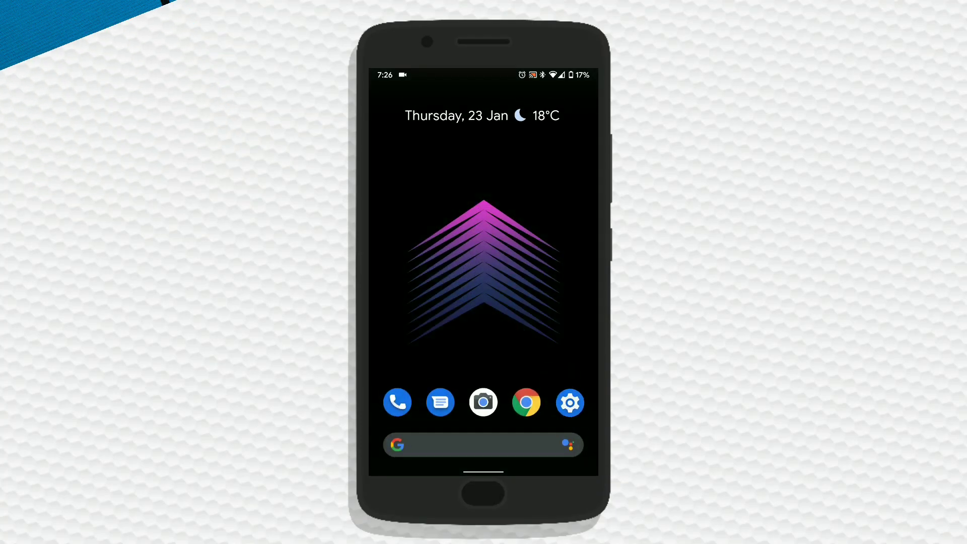